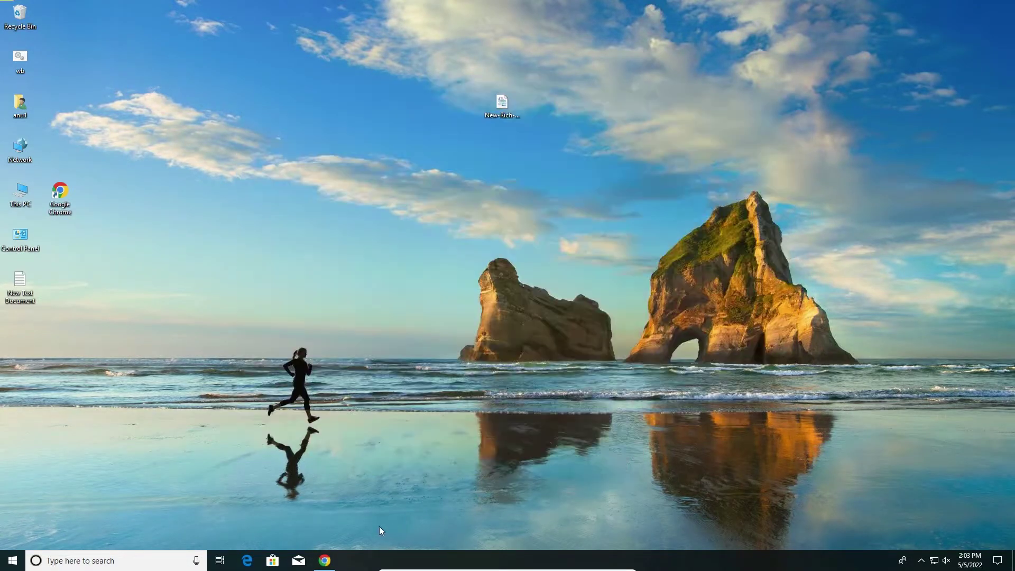
Back in Chrome, rerun the Google search for 'hp laserjet pro m102a driver'.
{"action": "left_click", "coordinate": [325, 561]}
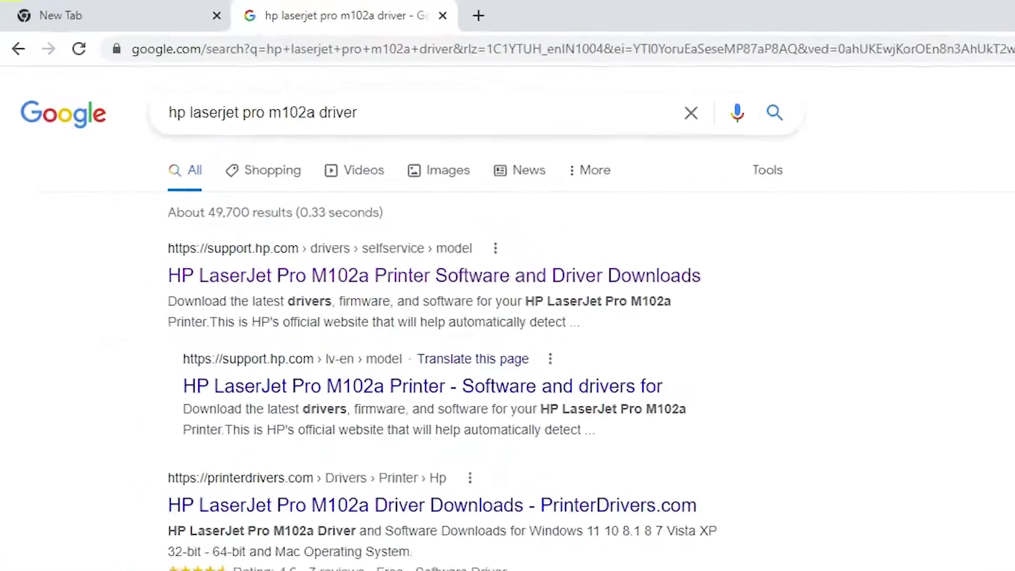
{"action": "left_click", "coordinate": [281, 132]}
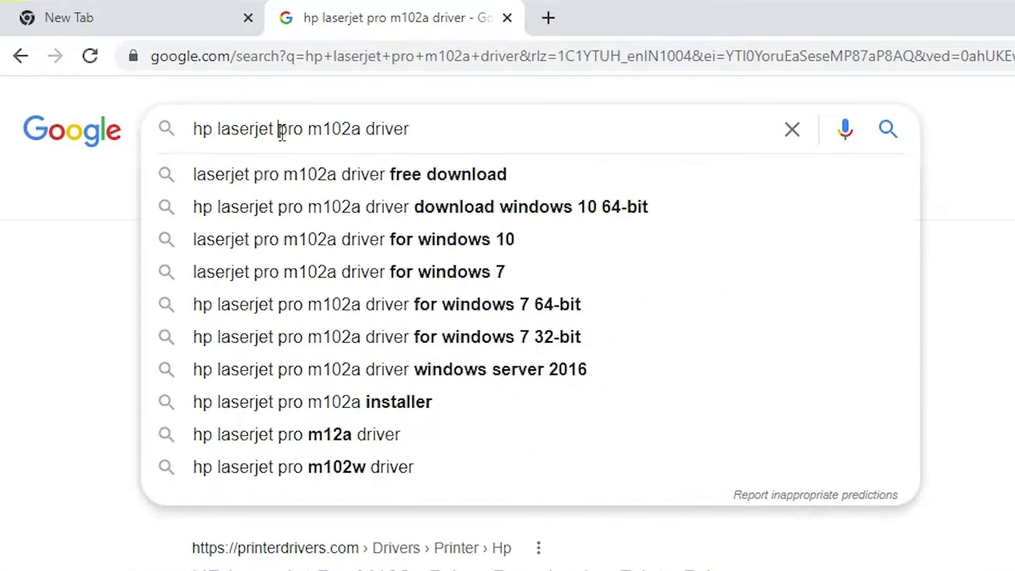
{"action": "key", "text": "ctrl+a"}
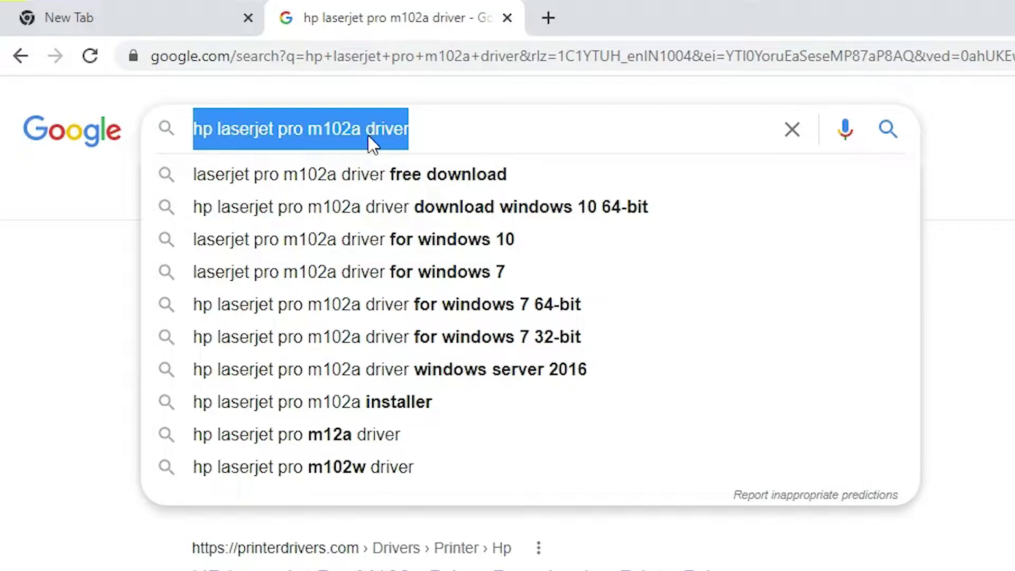
{"action": "key", "text": "Return"}
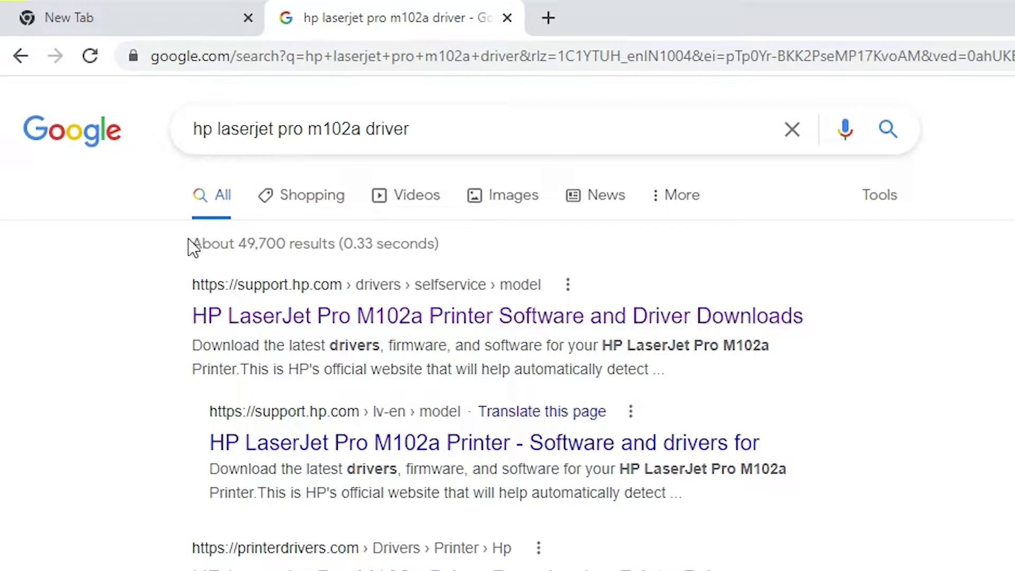
Open HP's official driver result in a new tab and switch to it.
{"action": "right_click", "coordinate": [291, 319]}
{"action": "left_click", "coordinate": [398, 336]}
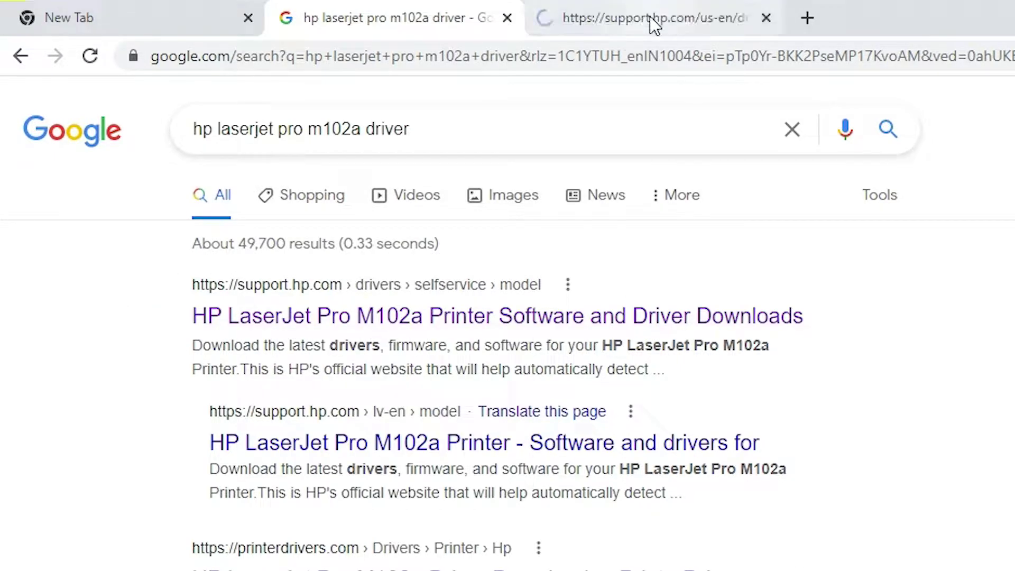
{"action": "left_click", "coordinate": [650, 16]}
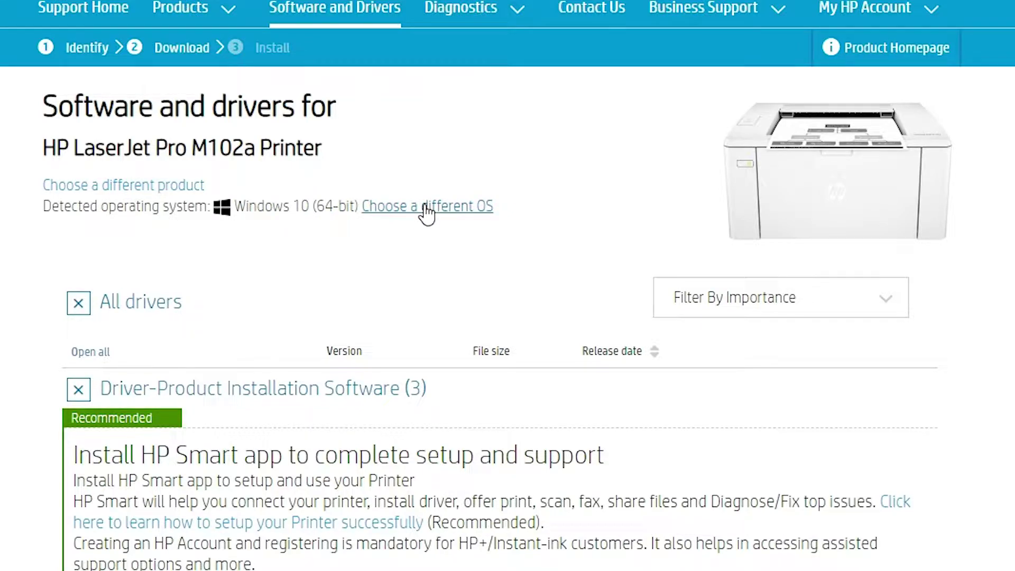
Review the operating system options and keep Windows 10 (64-bit) selected.
{"action": "left_click", "coordinate": [467, 207]}
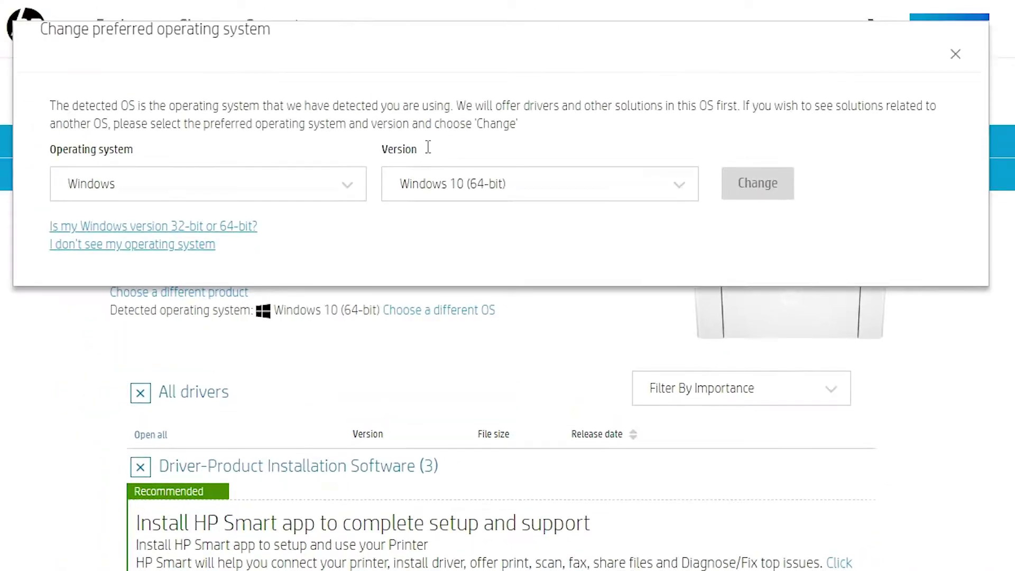
{"action": "left_click", "coordinate": [483, 211]}
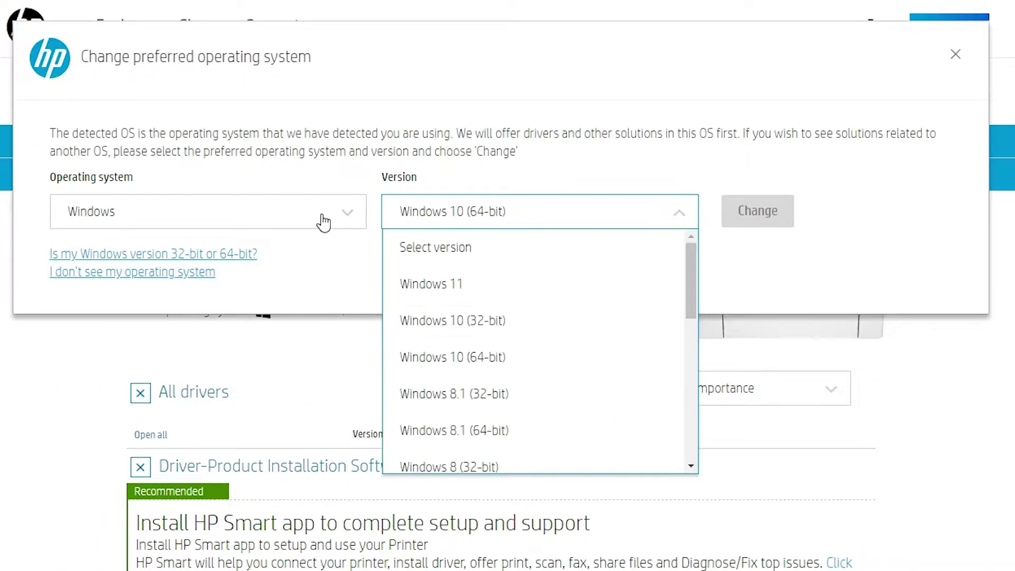
{"action": "left_click", "coordinate": [328, 221]}
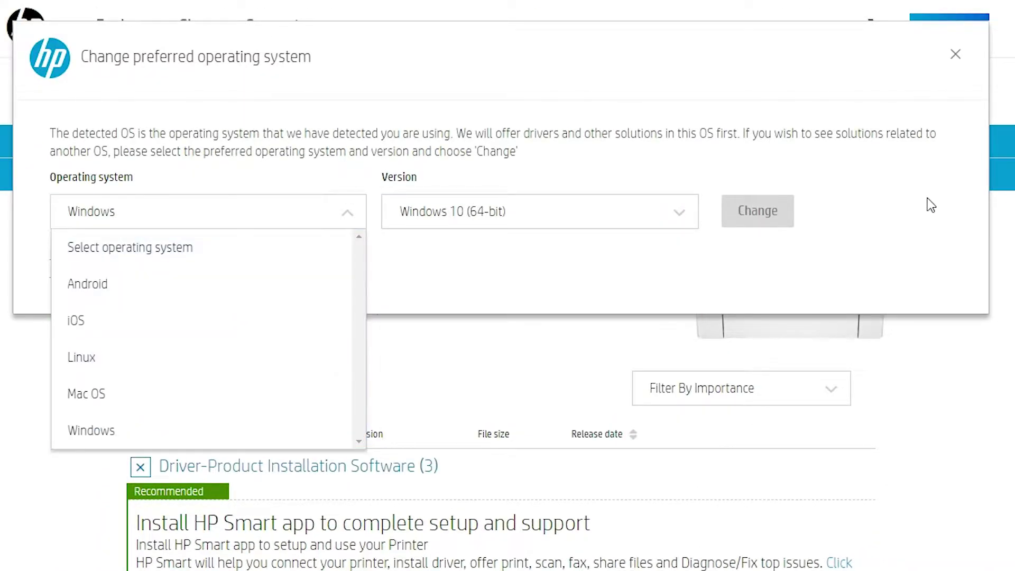
{"action": "left_click", "coordinate": [966, 65]}
{"action": "left_click", "coordinate": [958, 59]}
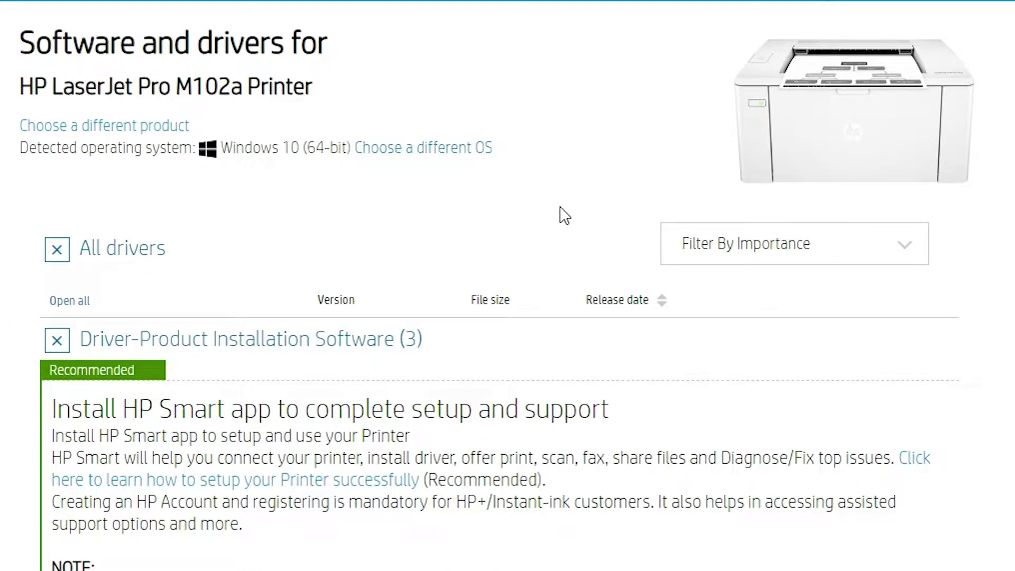
Download the Full Feature Software and Drivers package, version 44.10.2768 (119.6 MB).
{"action": "scroll", "coordinate": [564, 216], "scroll_direction": "down", "scroll_amount": 6}
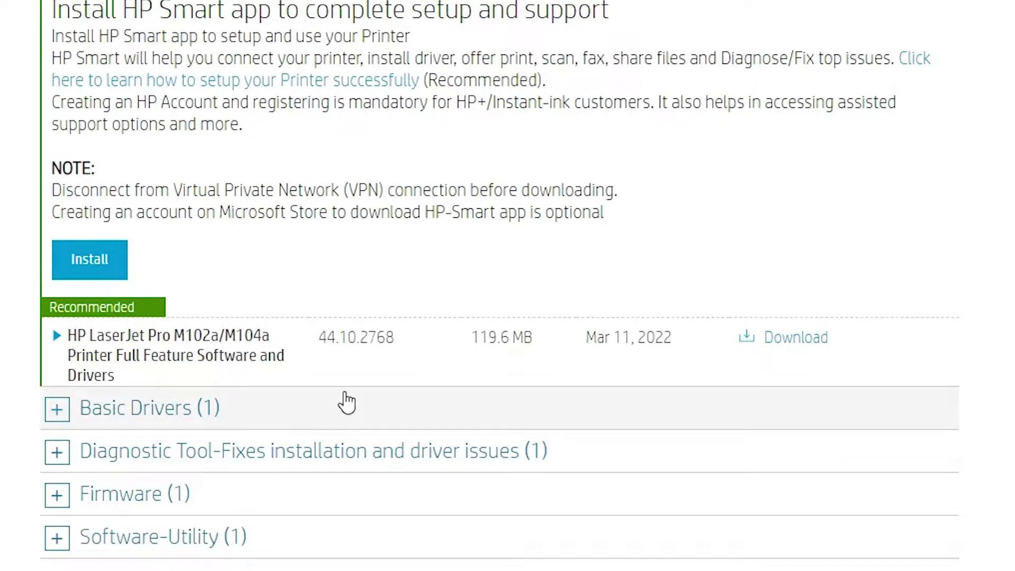
{"action": "scroll", "coordinate": [85, 438], "scroll_direction": "up", "scroll_amount": 2}
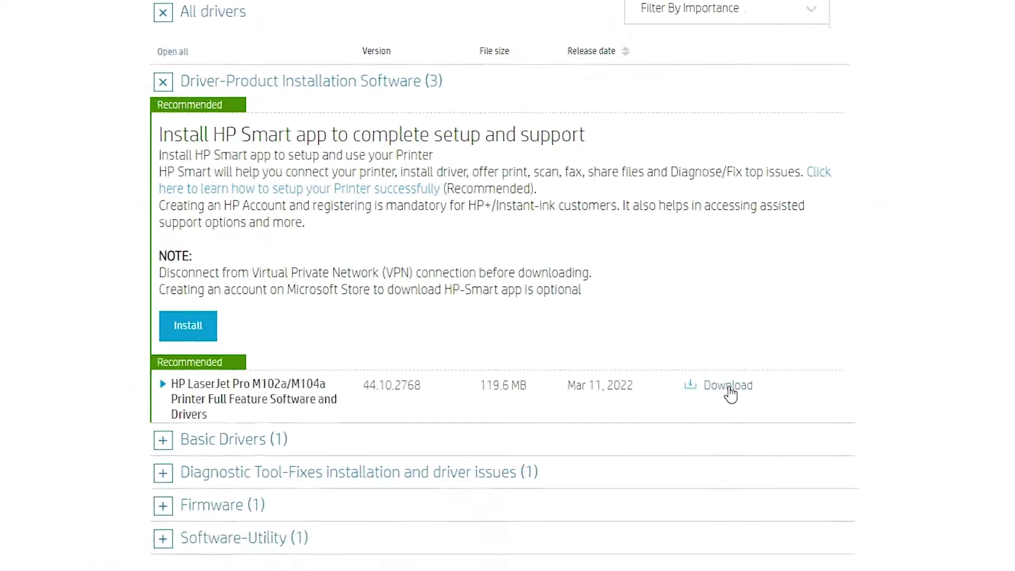
{"action": "left_click", "coordinate": [798, 439]}
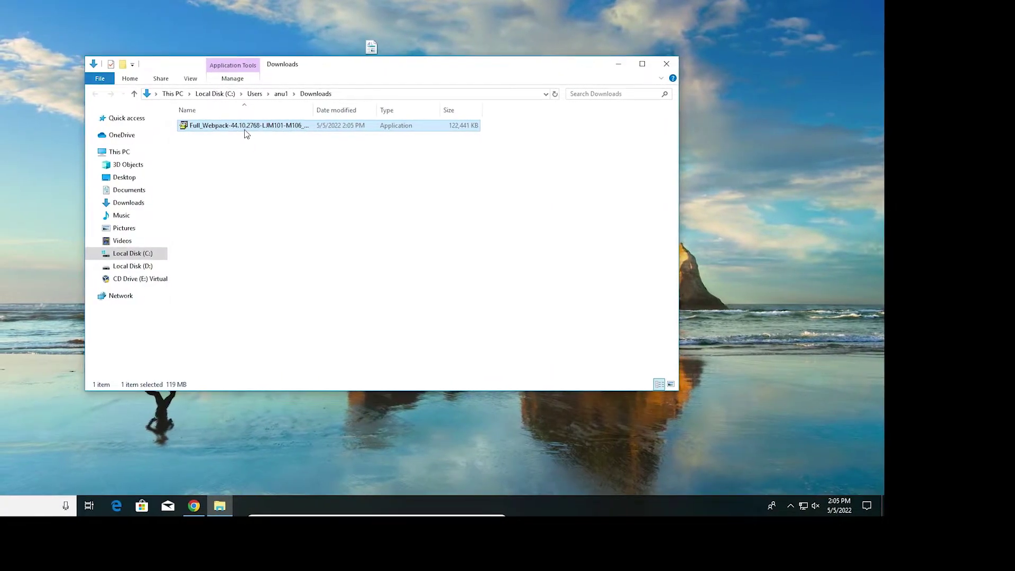
Drag the Full_Webpack package from Downloads to the desktop and close the Downloads window.
{"action": "left_click_drag", "start_coordinate": [246, 127], "coordinate": [13, 249]}
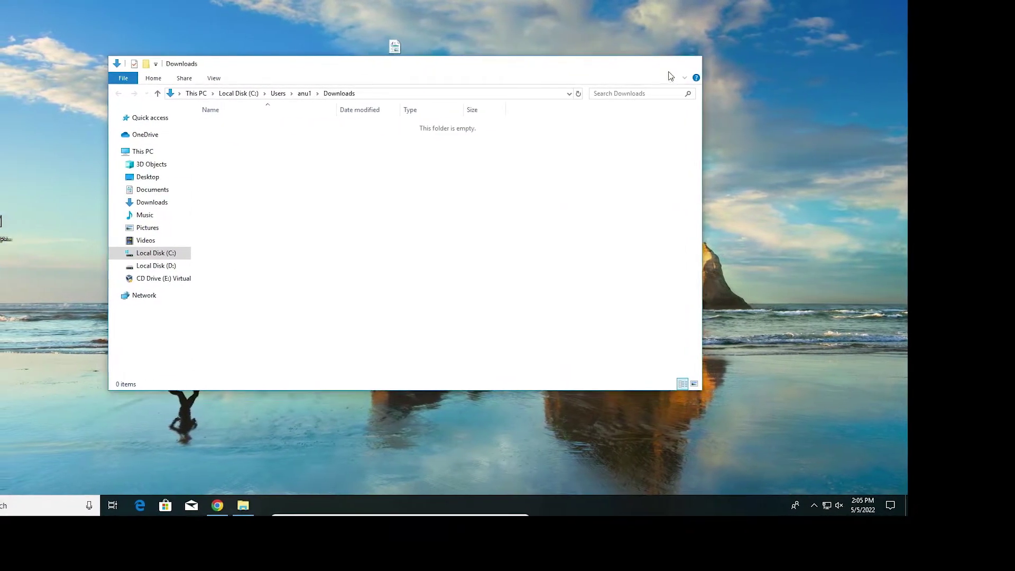
{"action": "left_click", "coordinate": [683, 65]}
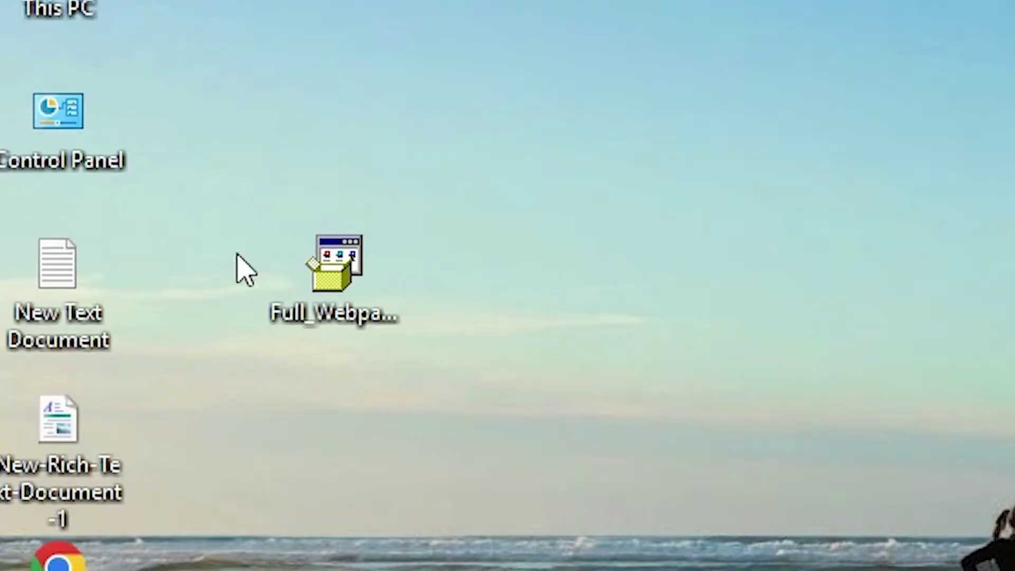
{"action": "left_click_drag", "start_coordinate": [206, 138], "coordinate": [401, 410]}
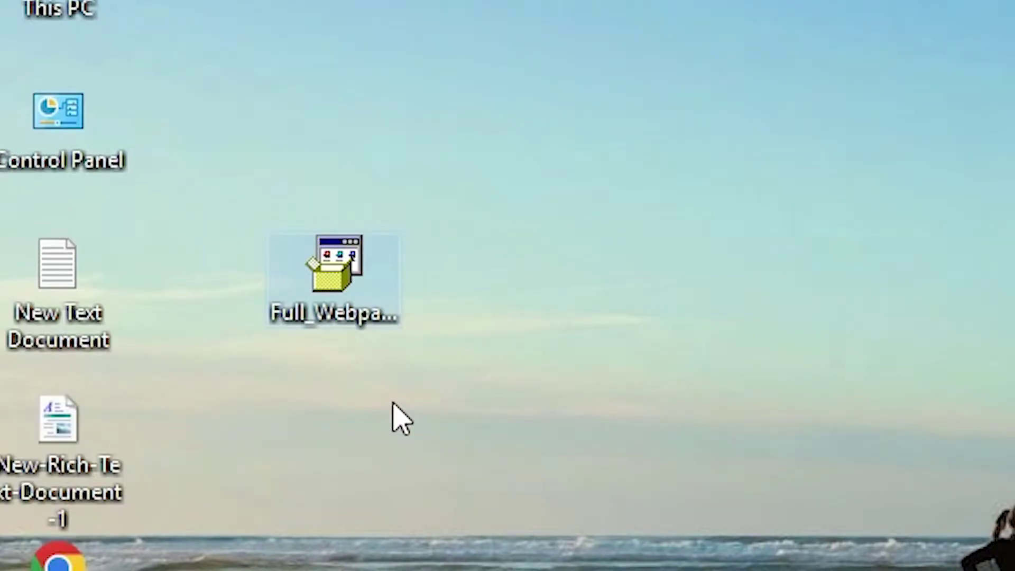
Extract the Full_Webpack package with WinRAR into a same-named desktop folder.
{"action": "right_click", "coordinate": [349, 286]}
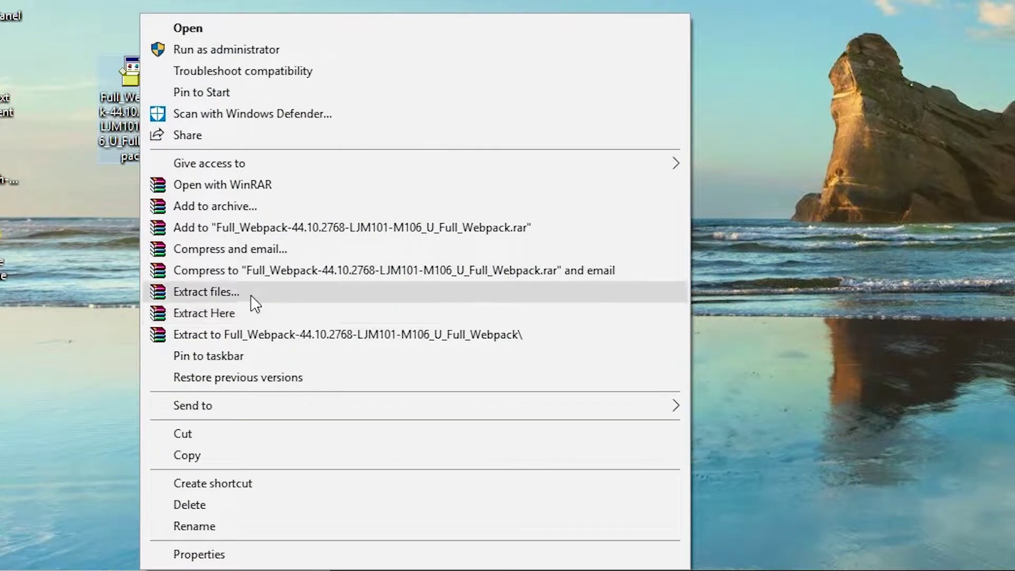
{"action": "left_click", "coordinate": [252, 295]}
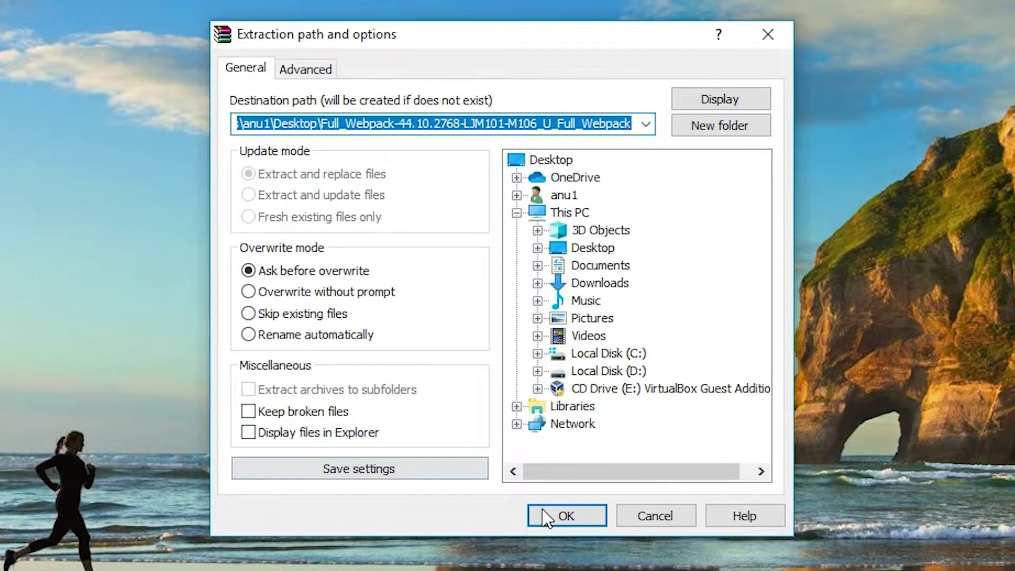
{"action": "left_click", "coordinate": [544, 511]}
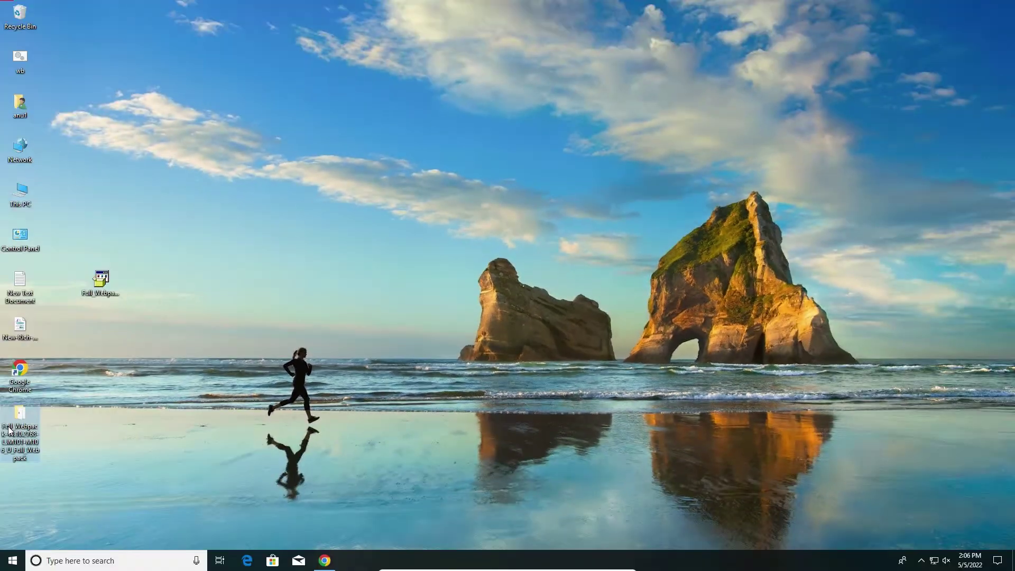
Check that the extracted folder holds its 120 items, then close it.
{"action": "double_click", "coordinate": [9, 431]}
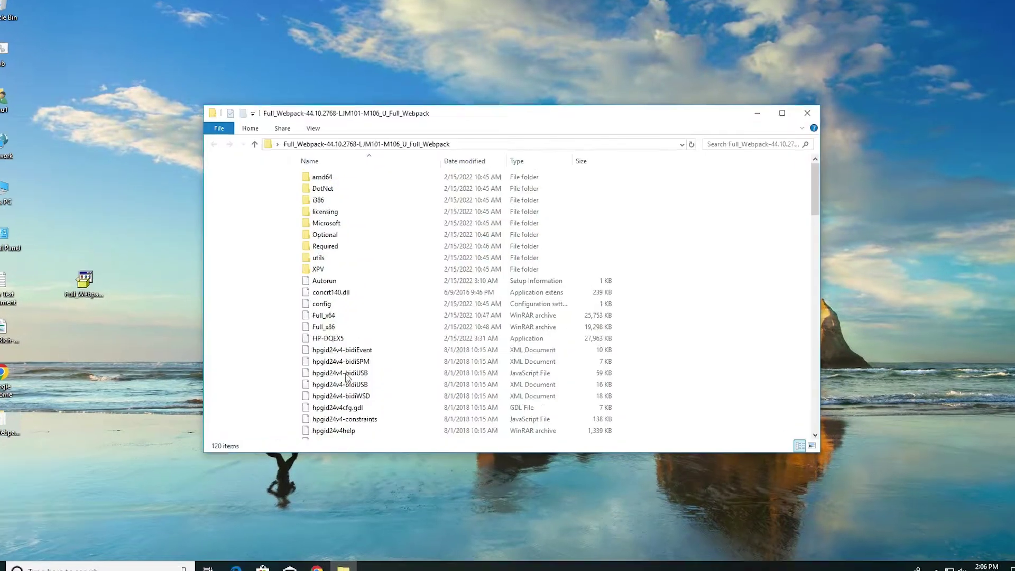
{"action": "scroll", "coordinate": [239, 446], "scroll_direction": "down", "scroll_amount": 4}
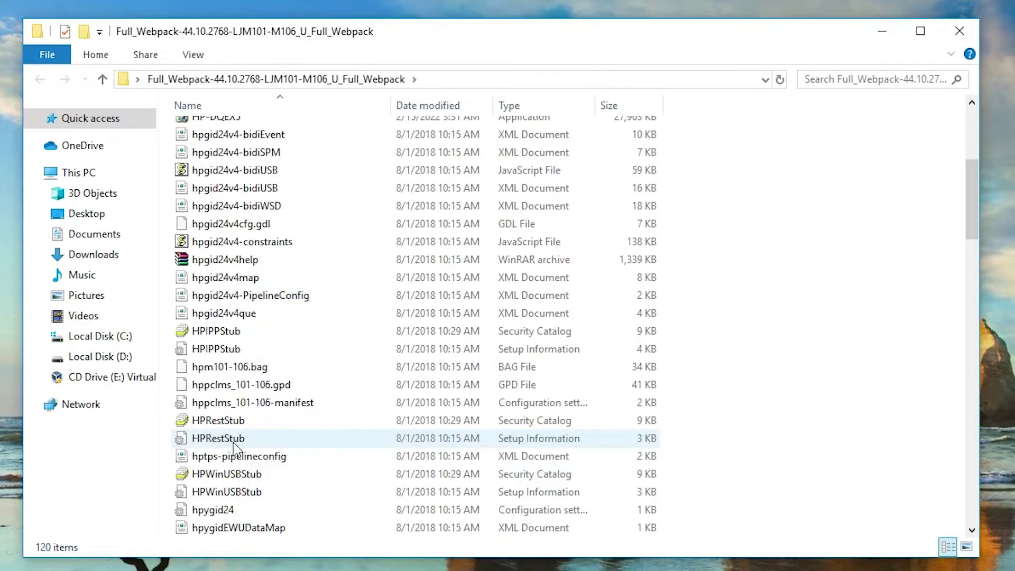
{"action": "left_click", "coordinate": [960, 33]}
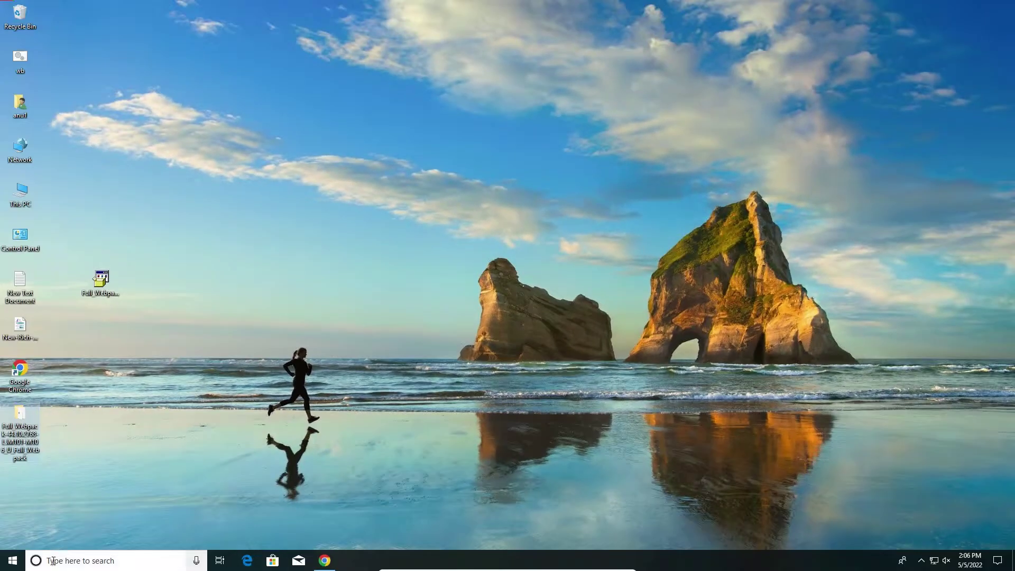
Open Control Panel from Start search, show Large icons, and go to Devices and Printers.
{"action": "left_click", "coordinate": [16, 561]}
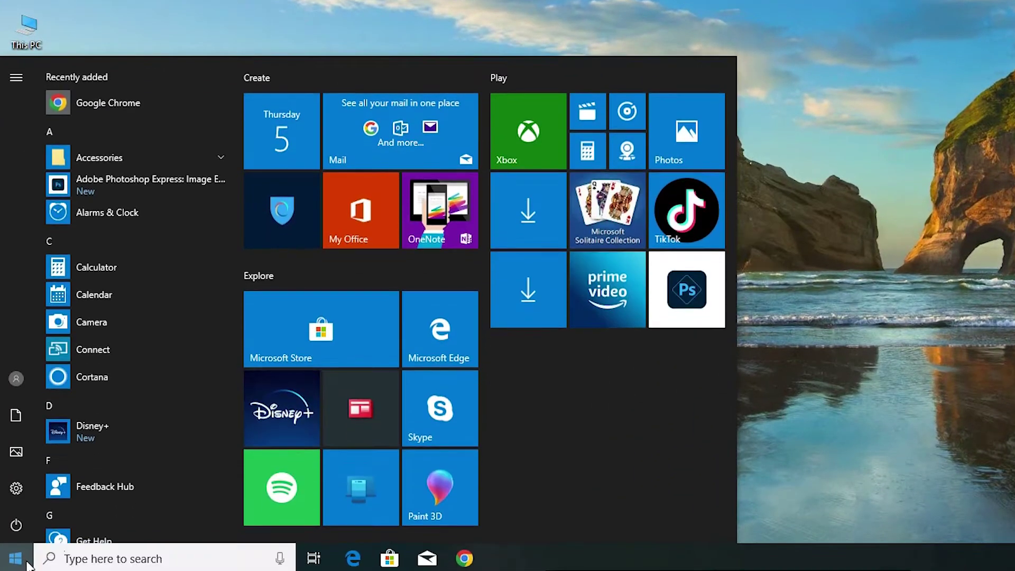
{"action": "type", "text": "Control panel"}
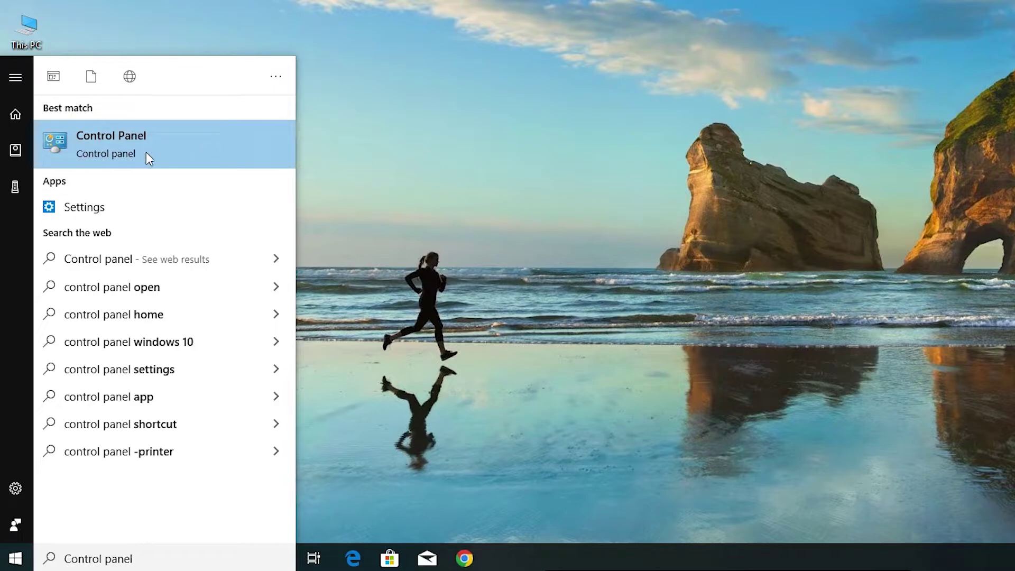
{"action": "left_click", "coordinate": [119, 137]}
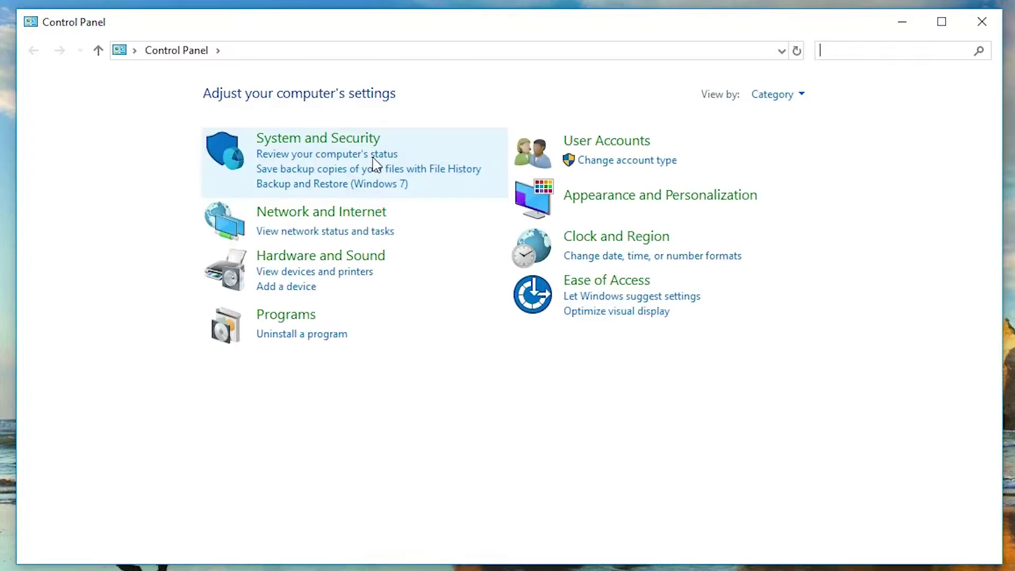
{"action": "left_click", "coordinate": [787, 96]}
{"action": "left_click", "coordinate": [796, 148]}
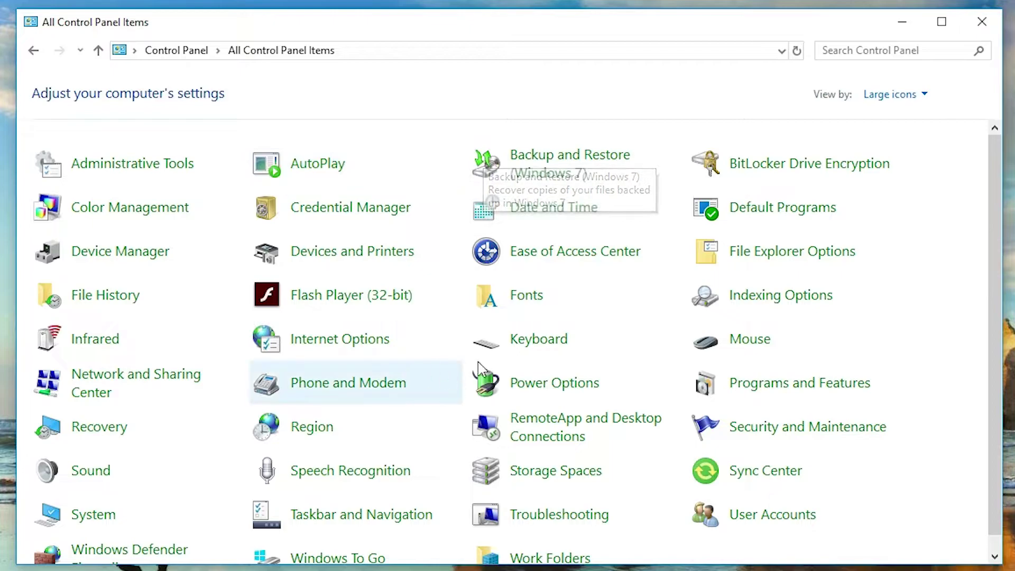
{"action": "left_click", "coordinate": [351, 259]}
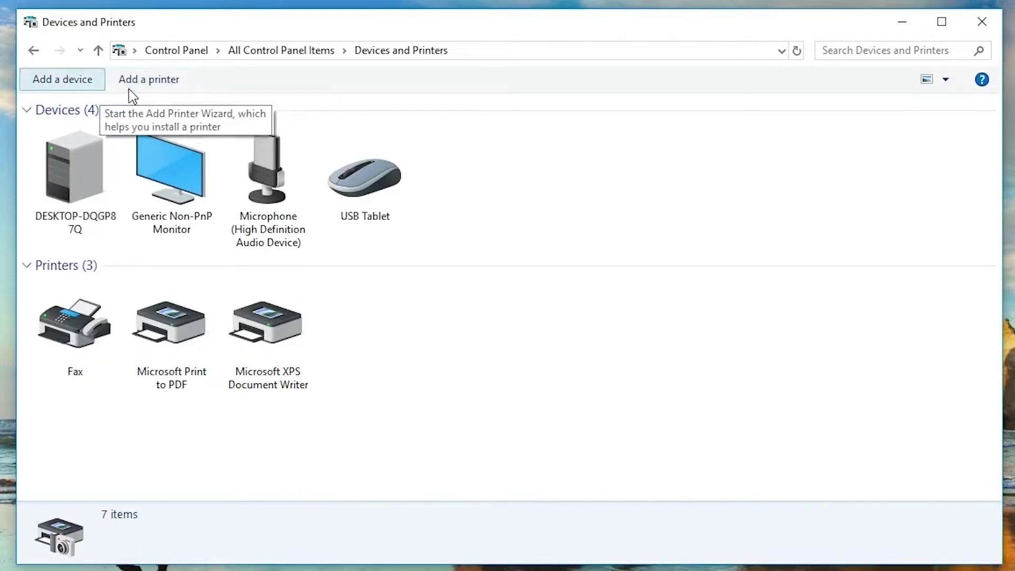
Start the Add a printer wizard and minimize the Devices and Printers window.
{"action": "left_click", "coordinate": [160, 92]}
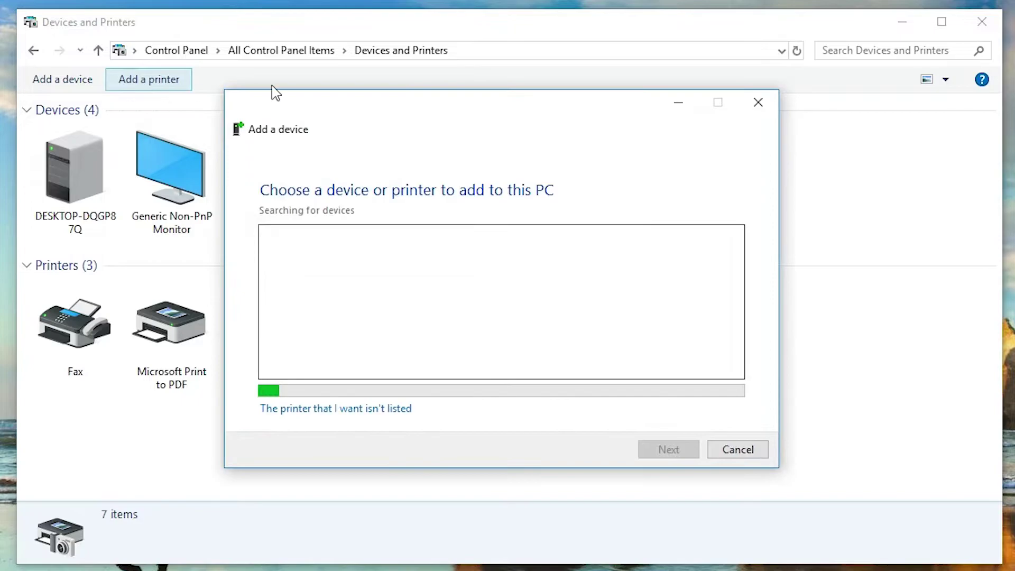
{"action": "left_click", "coordinate": [911, 25]}
{"action": "left_click", "coordinate": [911, 25]}
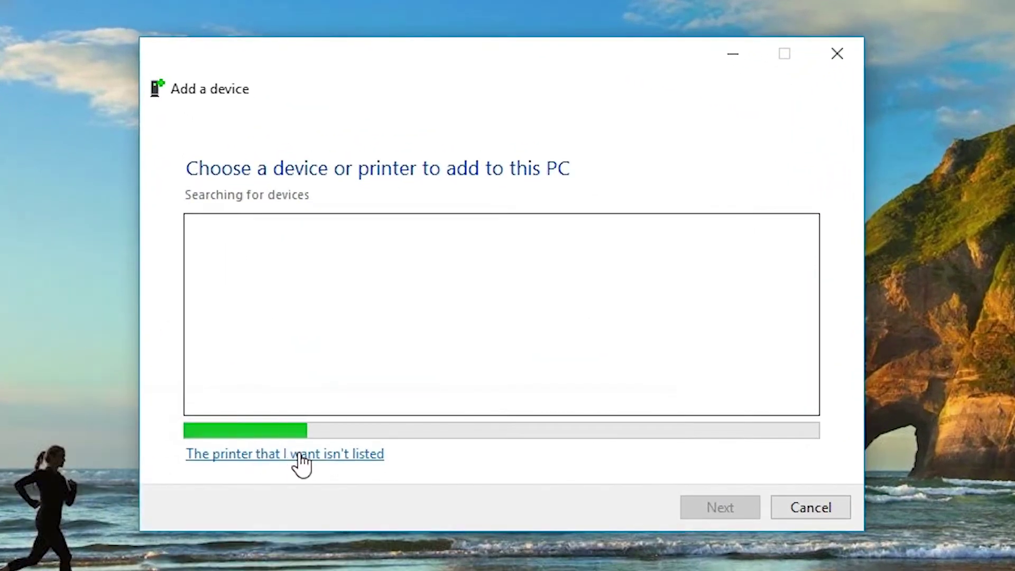
Choose a manually configured local printer on the USB001 virtual USB port.
{"action": "left_click", "coordinate": [353, 460]}
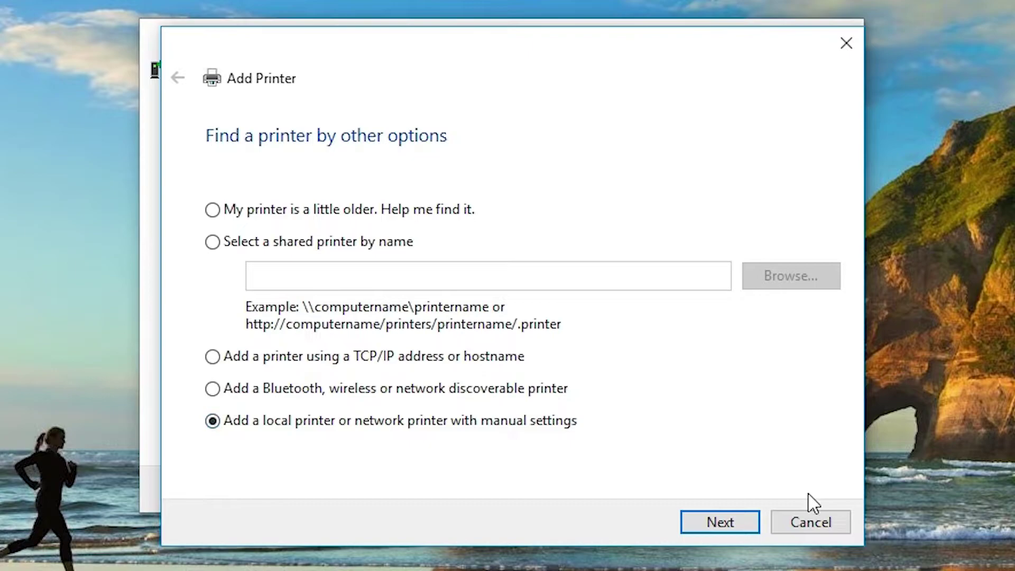
{"action": "left_click", "coordinate": [719, 522]}
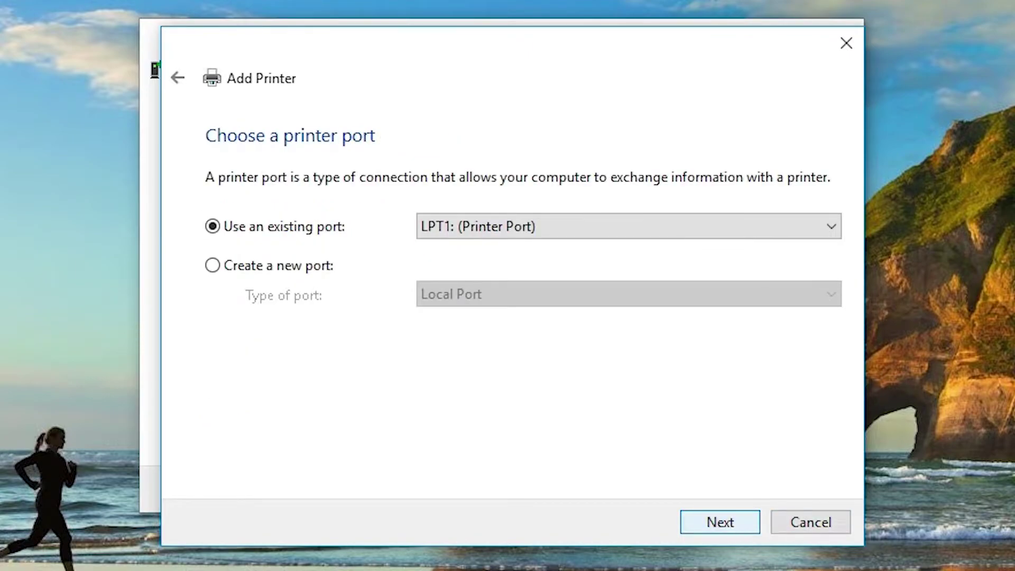
{"action": "left_click", "coordinate": [513, 232]}
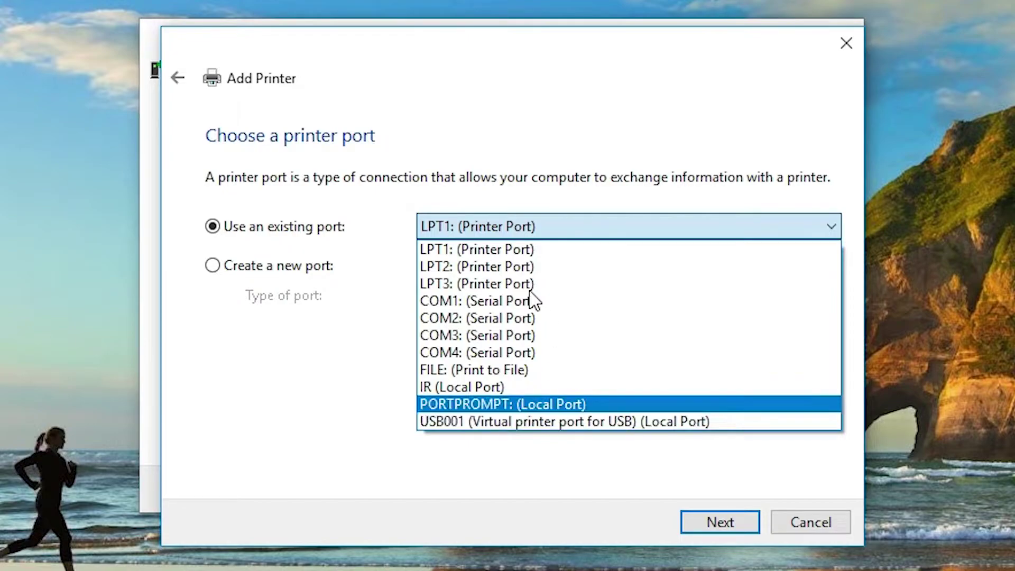
{"action": "left_click", "coordinate": [463, 421]}
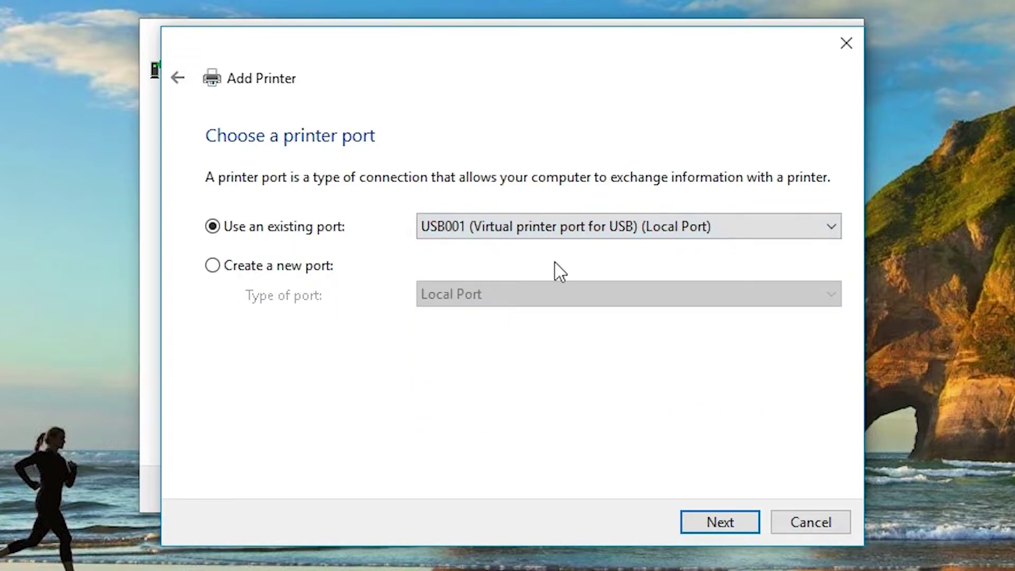
{"action": "left_click", "coordinate": [718, 522]}
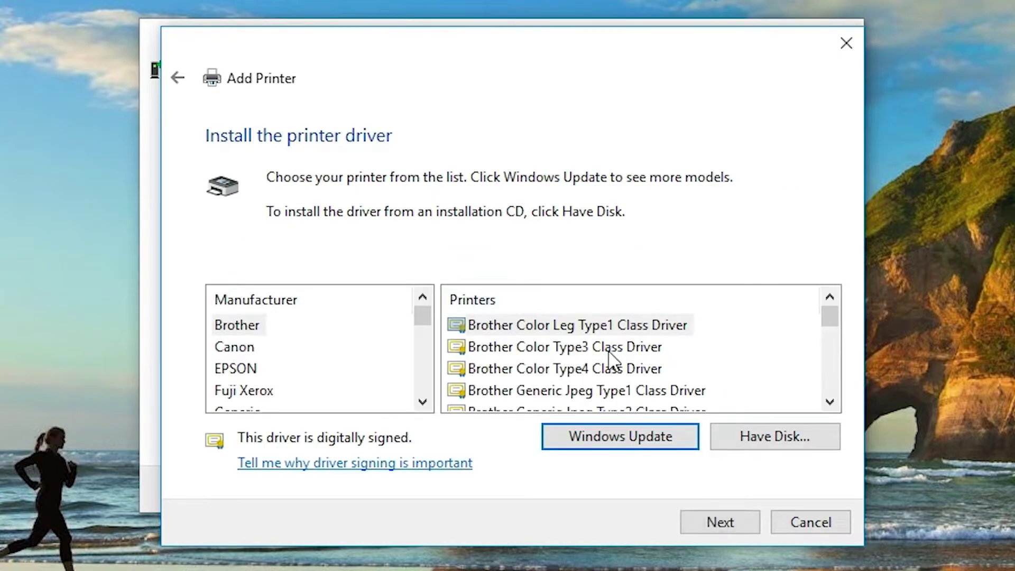
Load the driver from Autorun.inf in the desktop Full_Webpack folder via Have Disk.
{"action": "left_click", "coordinate": [788, 446]}
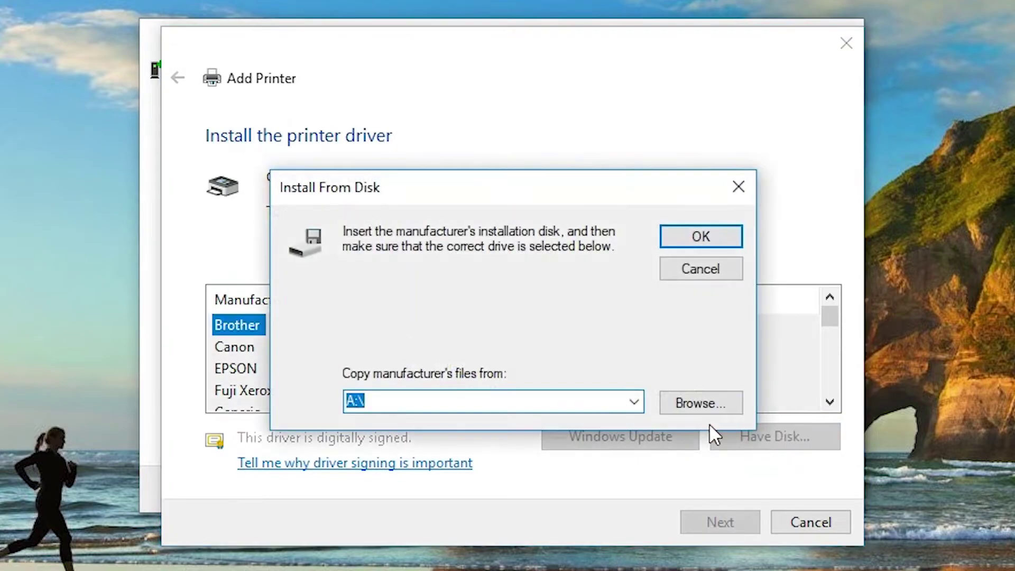
{"action": "left_click", "coordinate": [679, 406]}
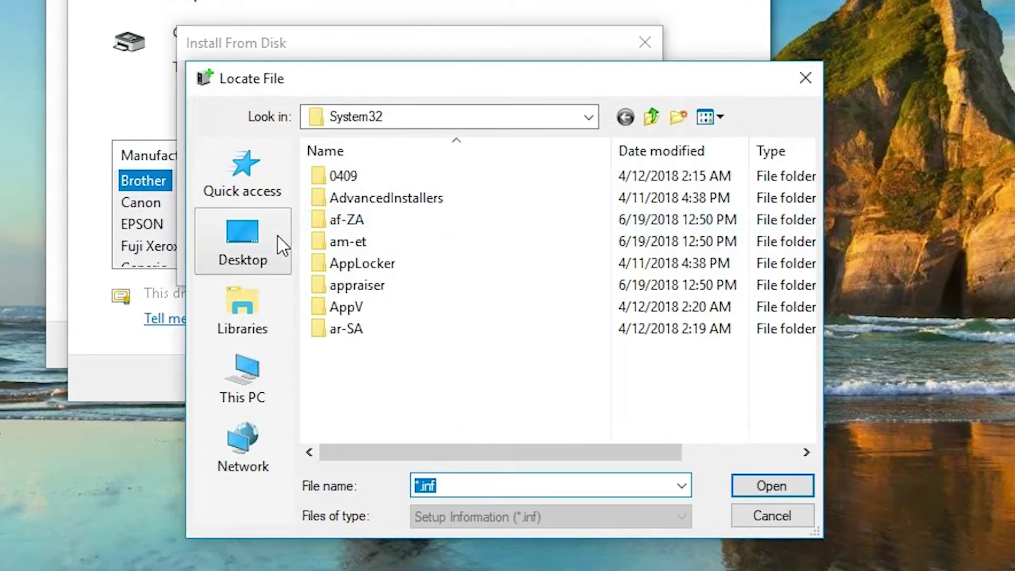
{"action": "left_click", "coordinate": [280, 241]}
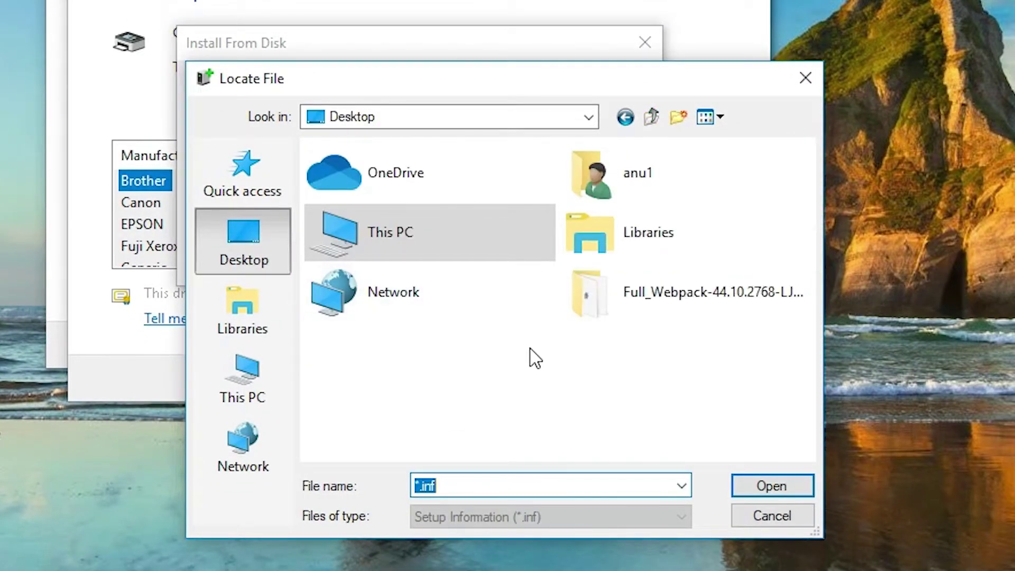
{"action": "double_click", "coordinate": [670, 296]}
{"action": "scroll", "coordinate": [472, 298], "scroll_direction": "down", "scroll_amount": 1}
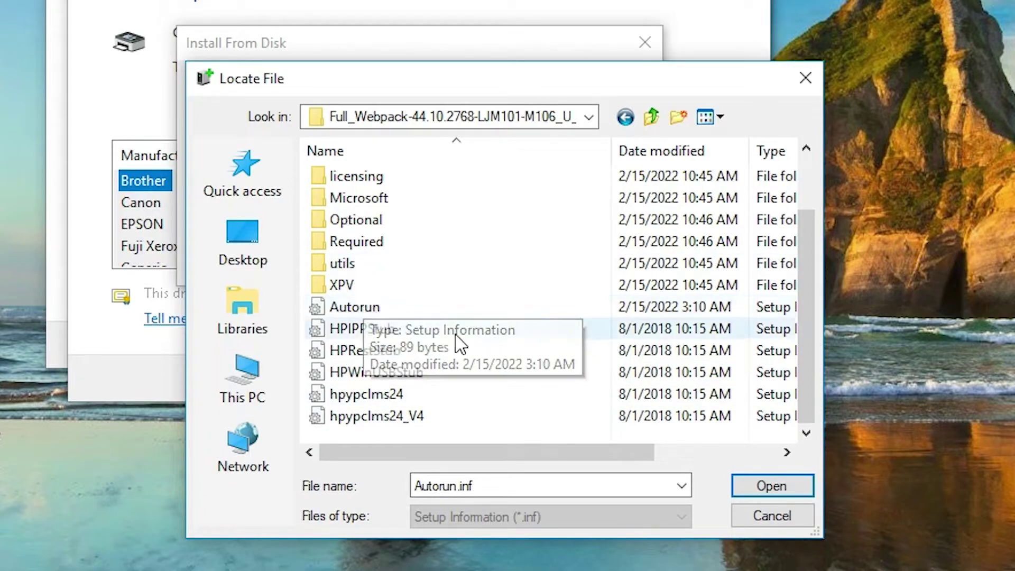
{"action": "left_click", "coordinate": [391, 330]}
{"action": "key", "text": "Up"}
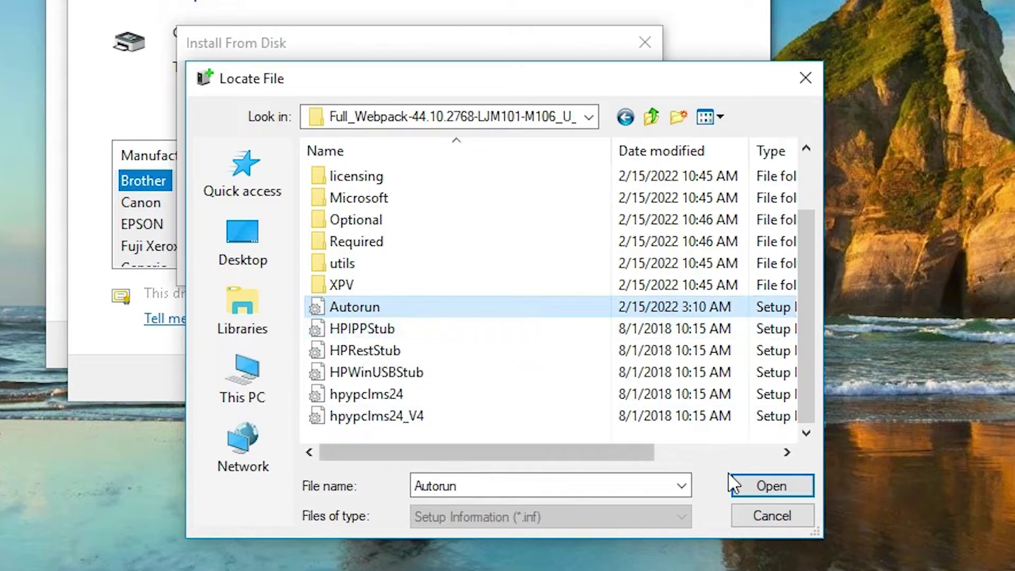
{"action": "left_click", "coordinate": [740, 483]}
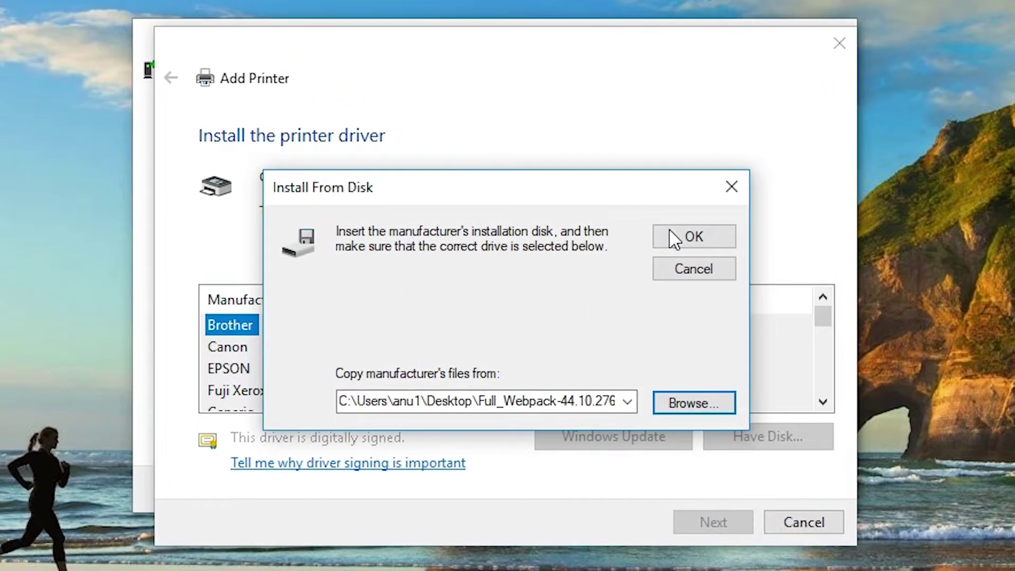
{"action": "left_click", "coordinate": [586, 94]}
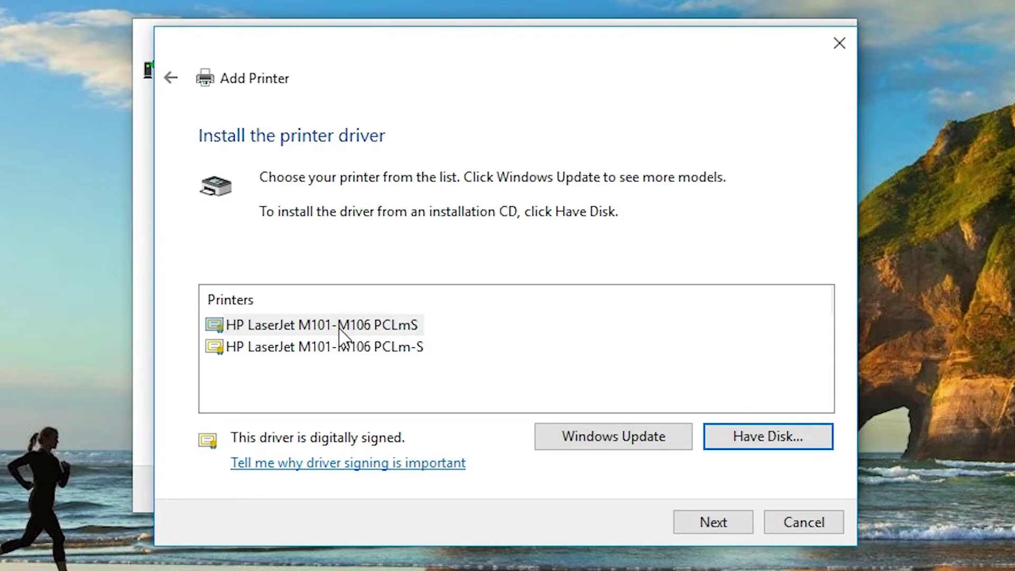
Install the HP LaserJet M101-M106 PCLmS driver and finish the wizard.
{"action": "left_click", "coordinate": [340, 331]}
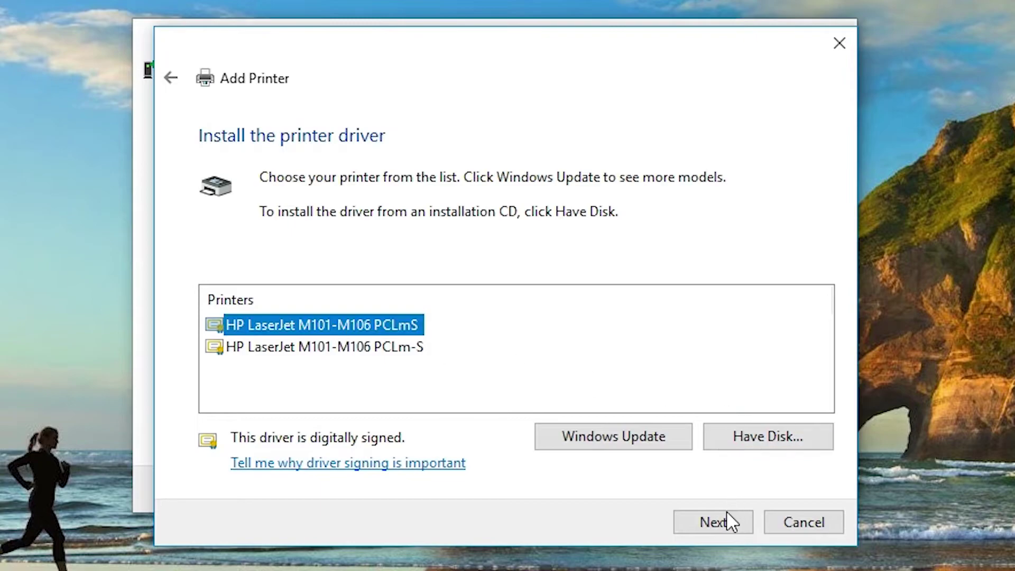
{"action": "left_click", "coordinate": [710, 515]}
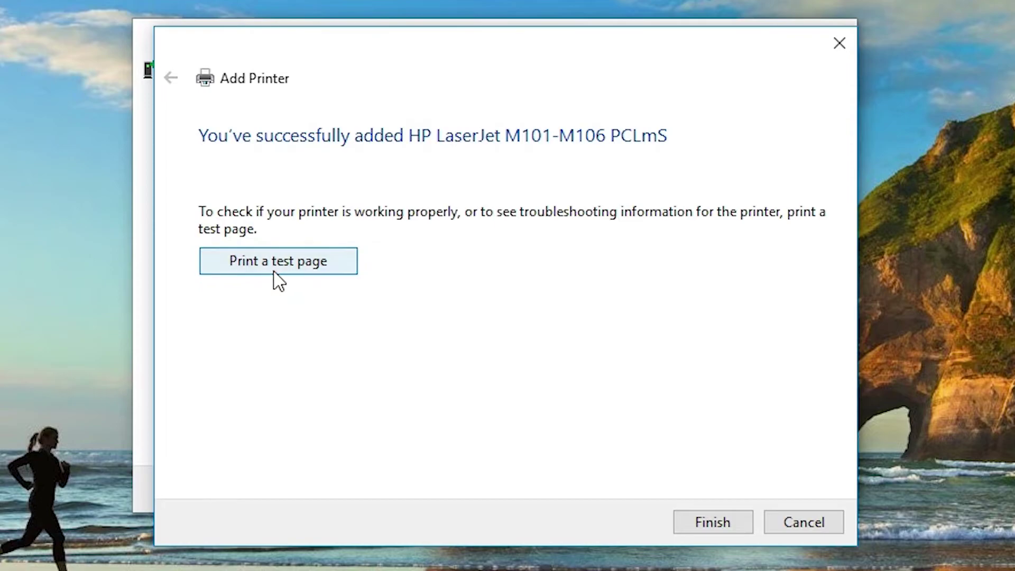
{"action": "left_click", "coordinate": [708, 521]}
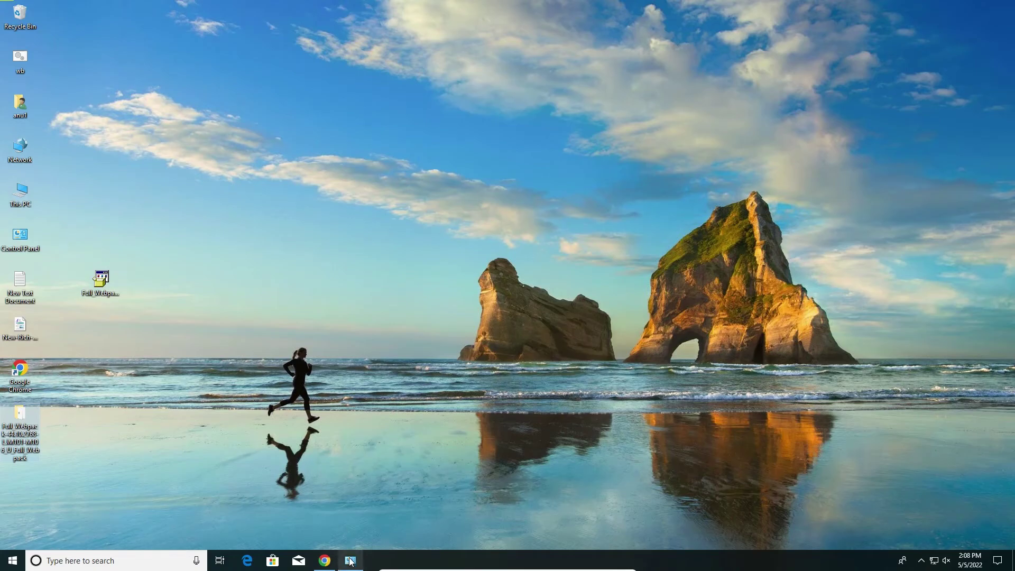
Restore the Devices and Printers window to confirm HP LaserJet M101-M106 PCLmS is listed.
{"action": "left_click", "coordinate": [350, 559]}
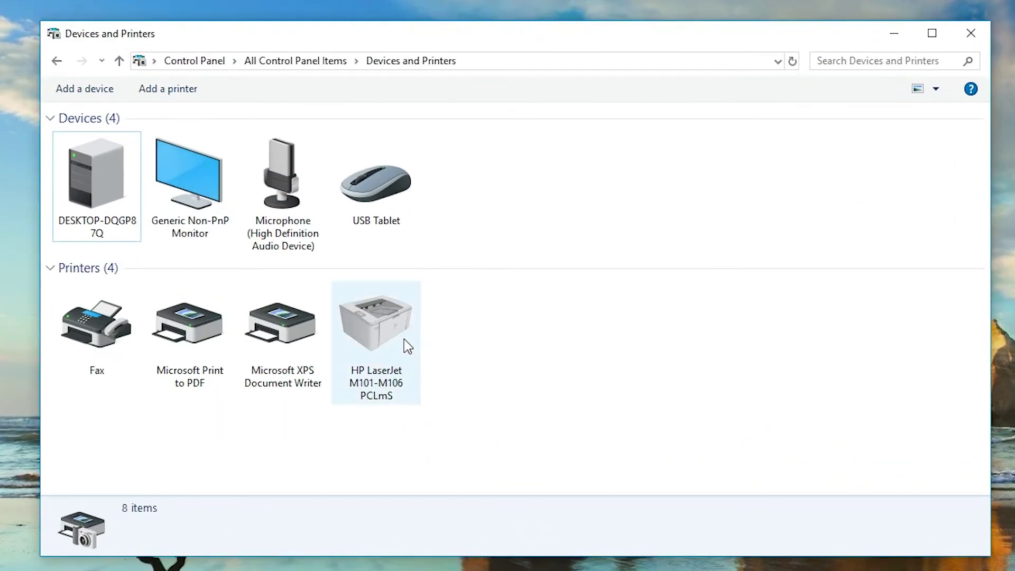